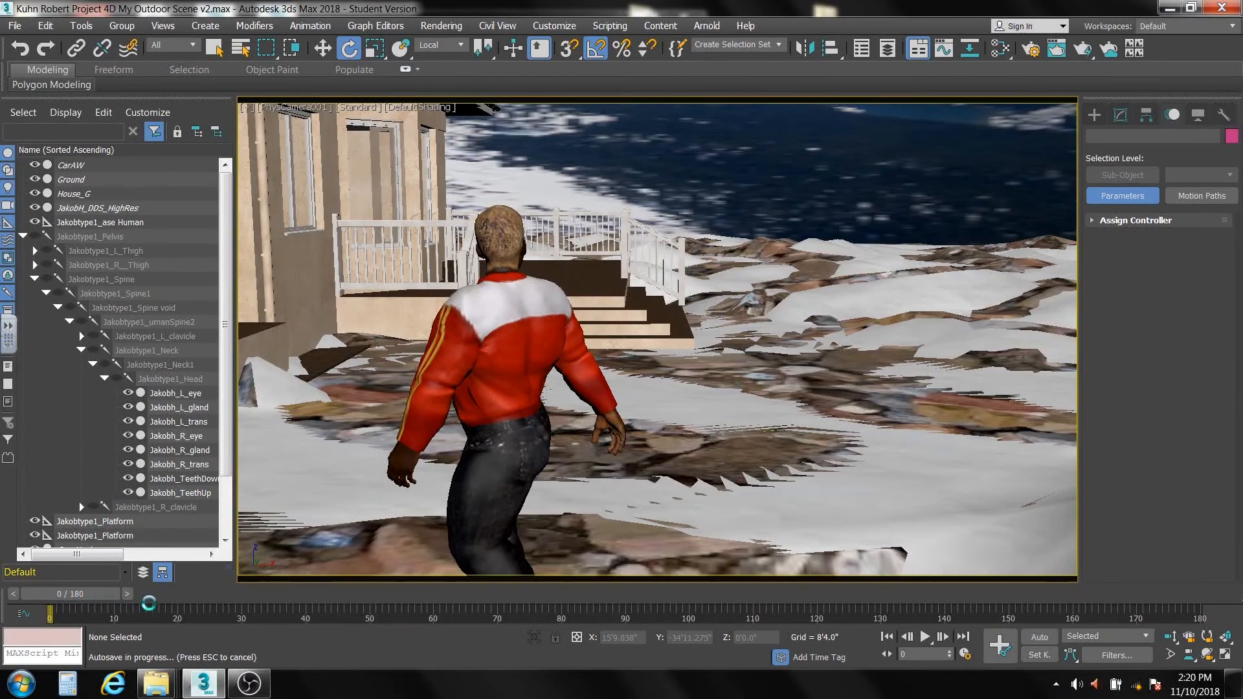
Preview the animation at frame 3 and pan the camera view so the SUV edge shows at left
left_click_drag(79, 592, 41, 601)
key("e")
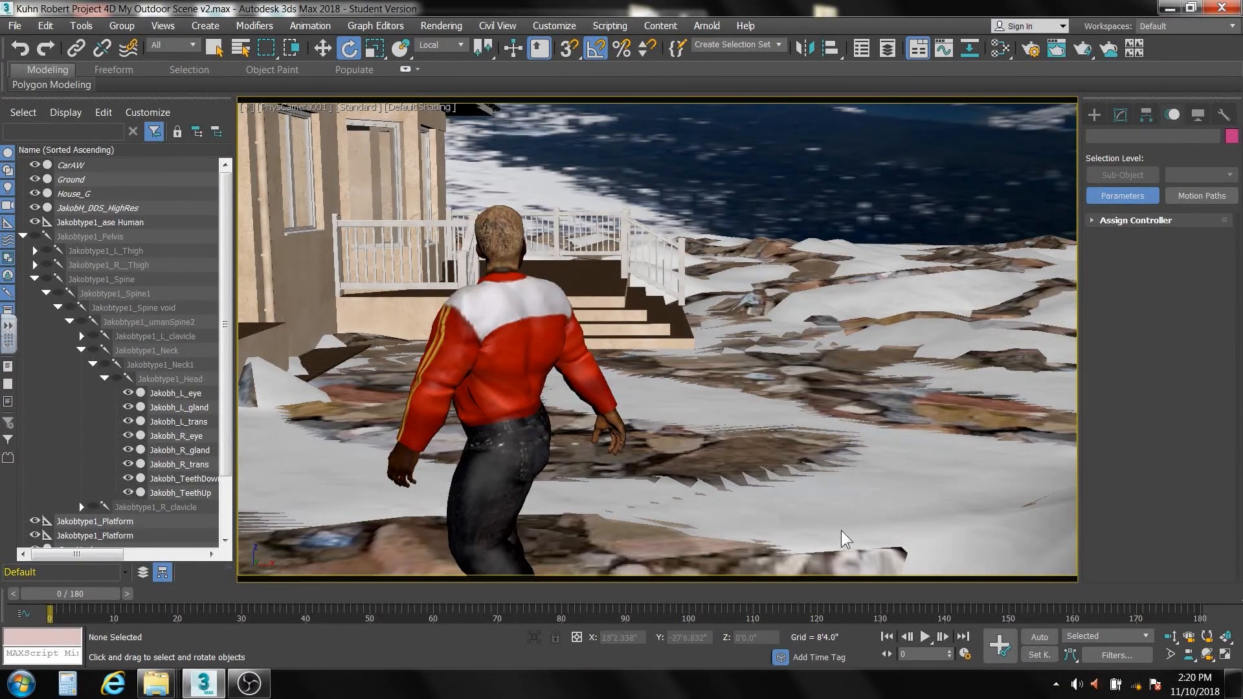
middle_click_drag(596, 418, 625, 415)
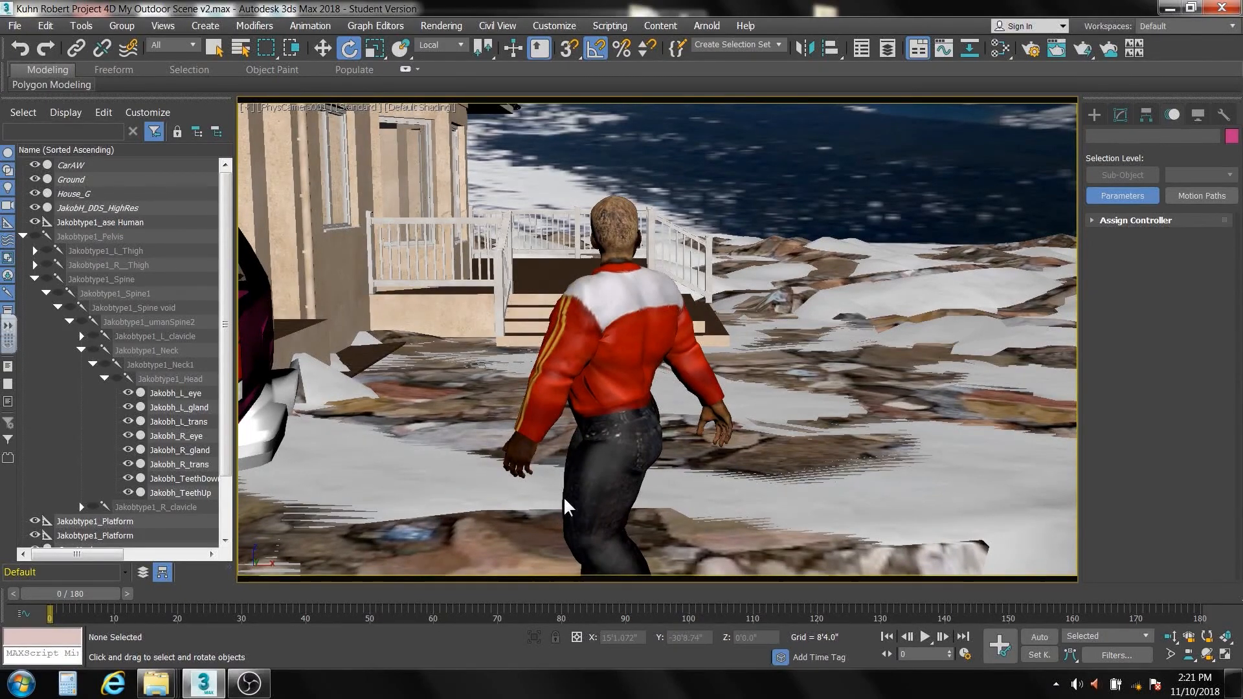
With Auto Key on at frame 120, dolly the camera back and orbit it to face the SUV's side
left_click(1039, 636)
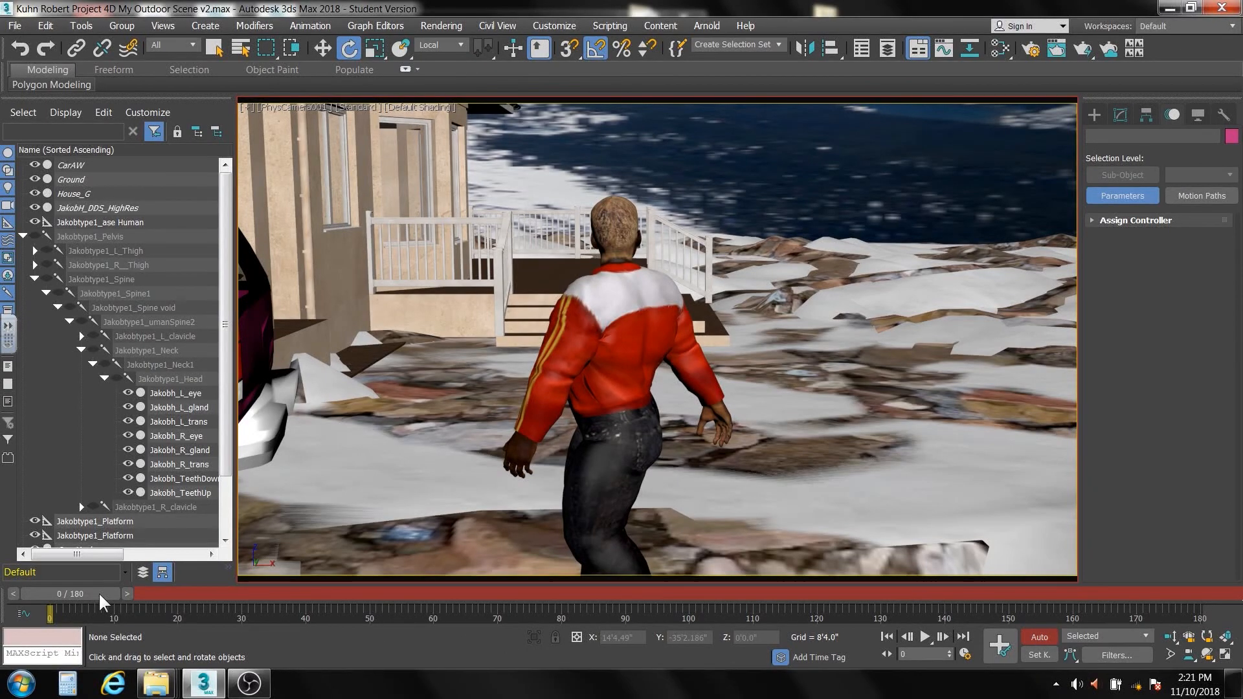
left_click_drag(98, 592, 839, 617)
key("e")
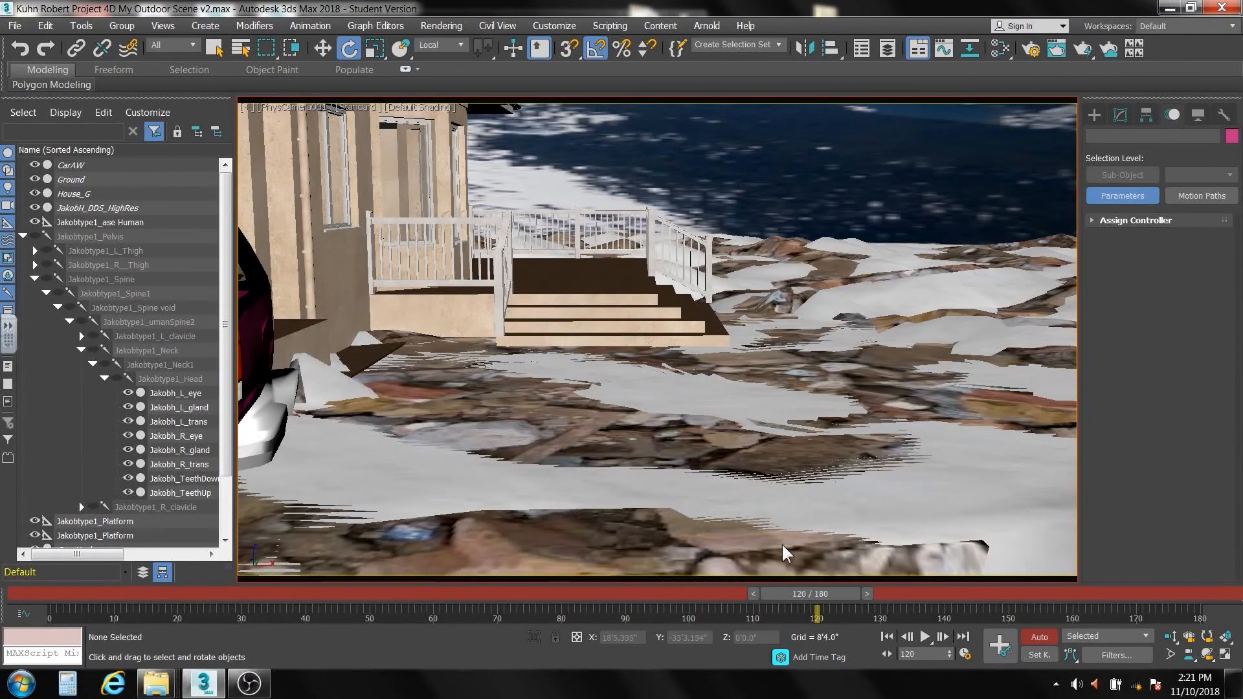
left_click(1171, 634)
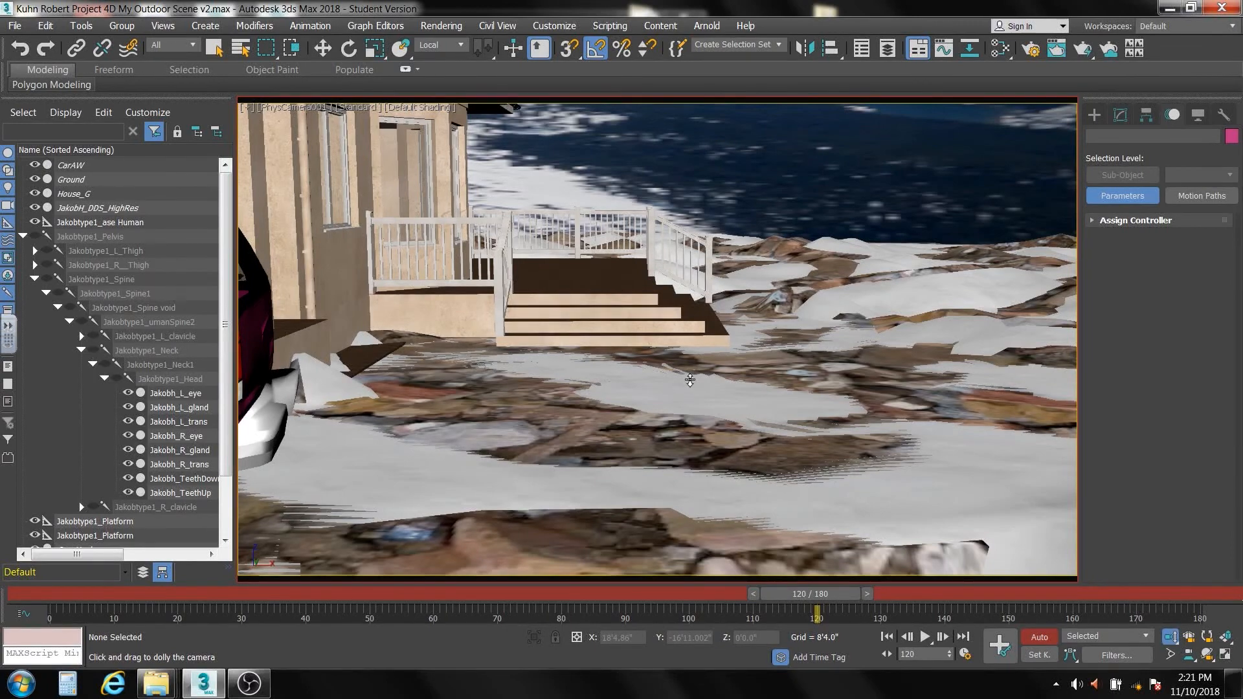
left_click_drag(692, 386, 695, 406)
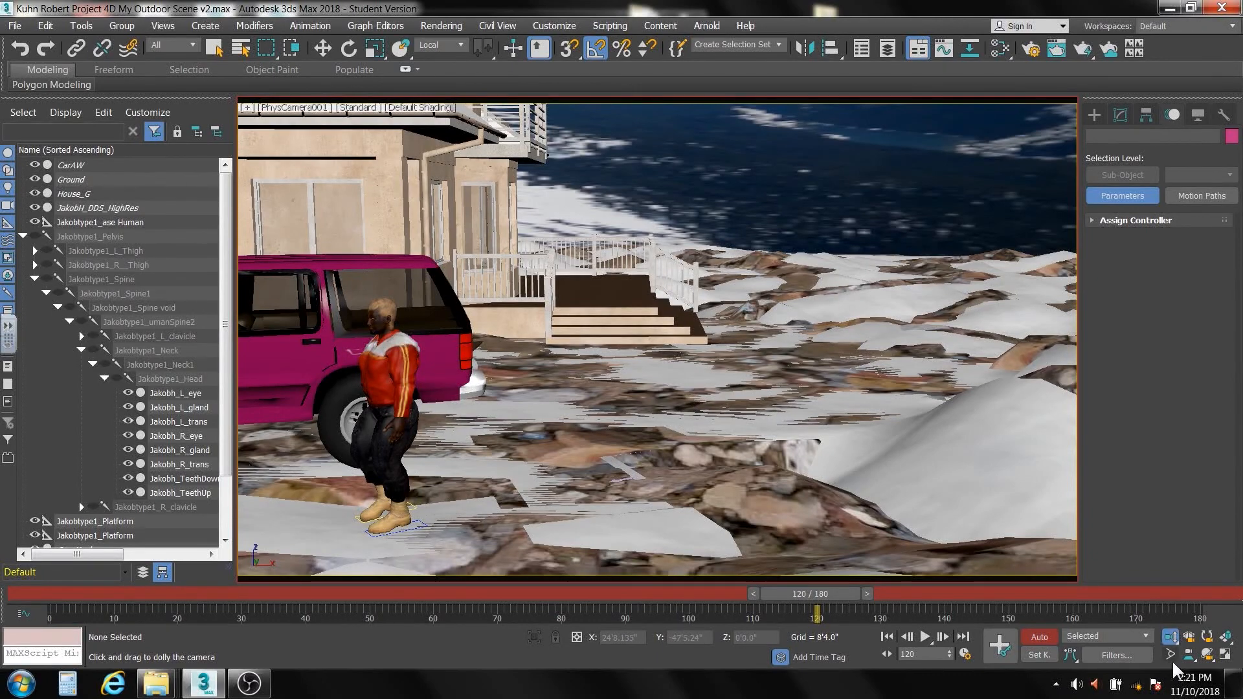
left_click(1208, 656)
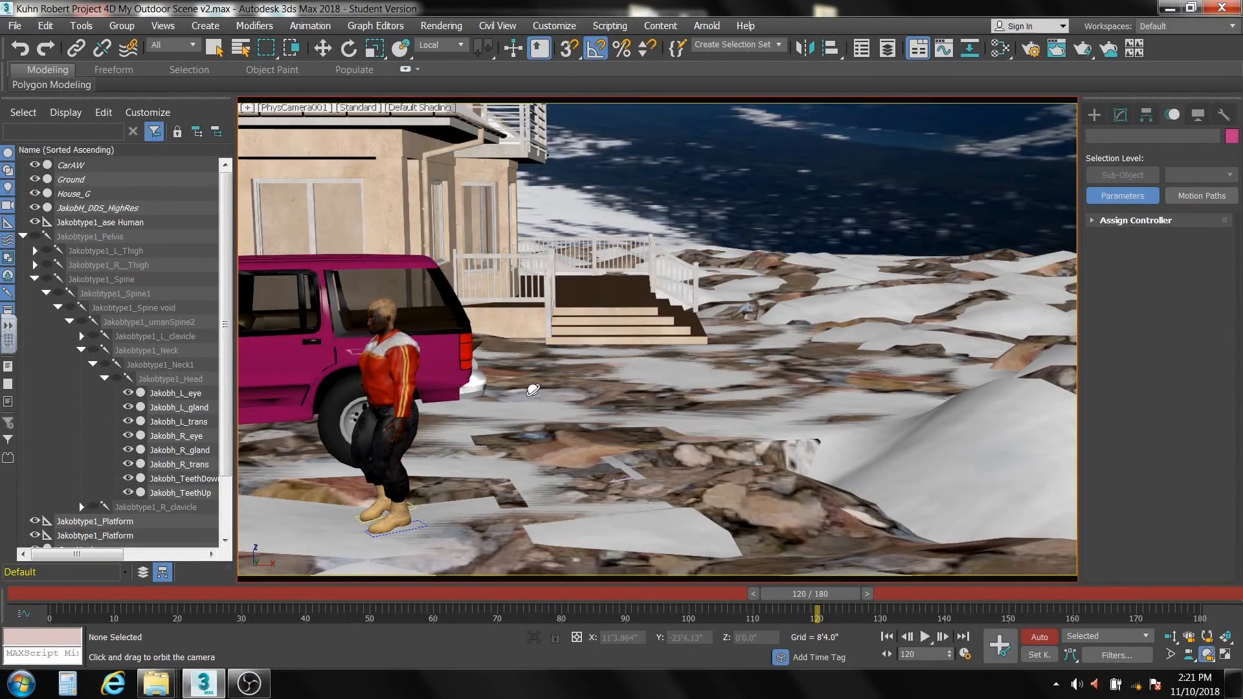
left_click_drag(532, 389, 550, 390)
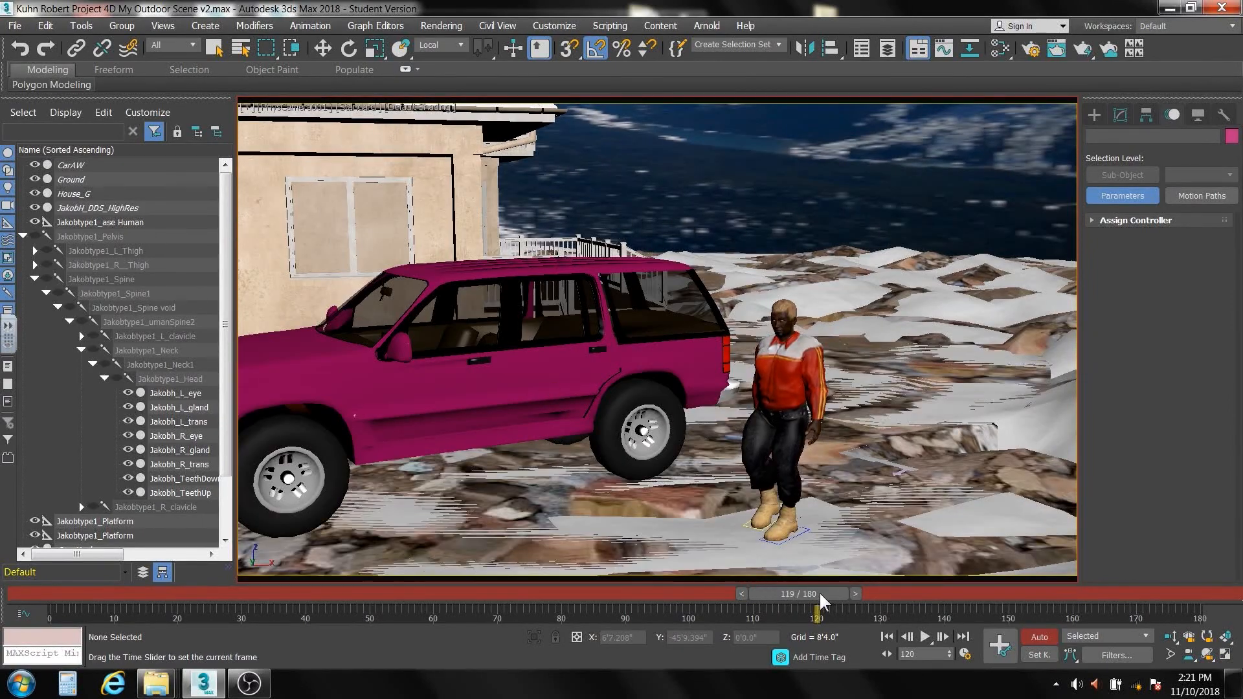
At frame 180, try an orbit, undo it, then dolly the camera far back to show the whole house
left_click_drag(818, 592, 1191, 613)
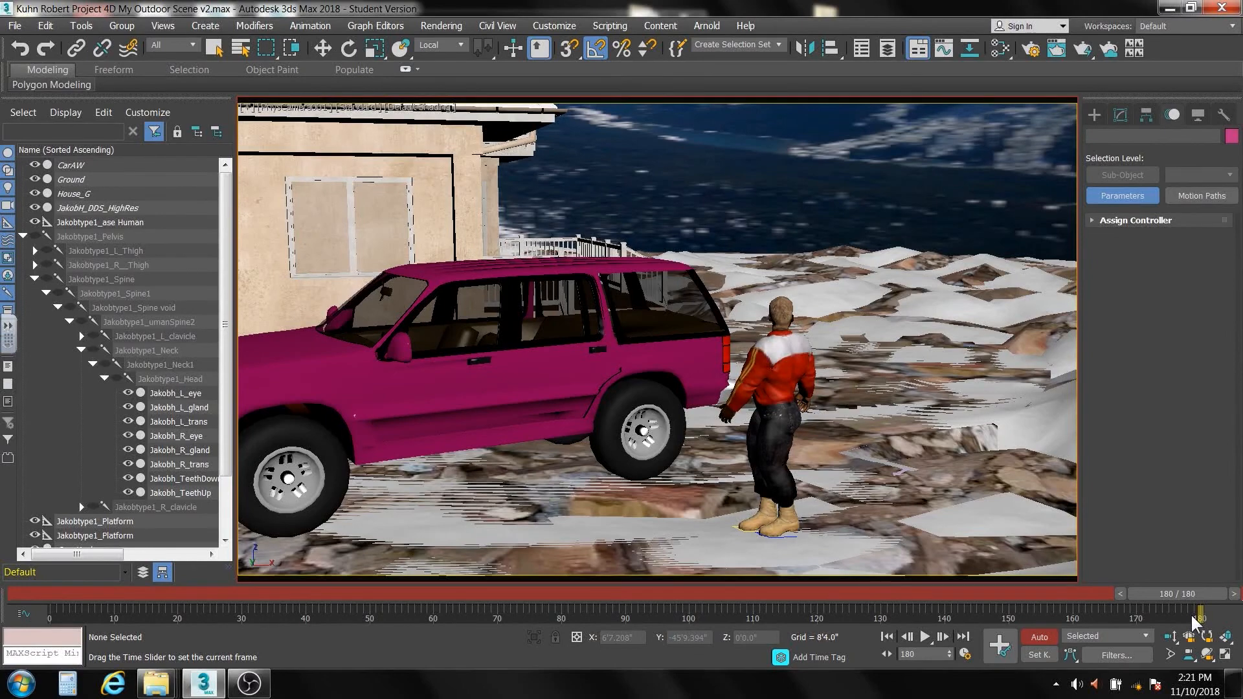
key("ctrl+r")
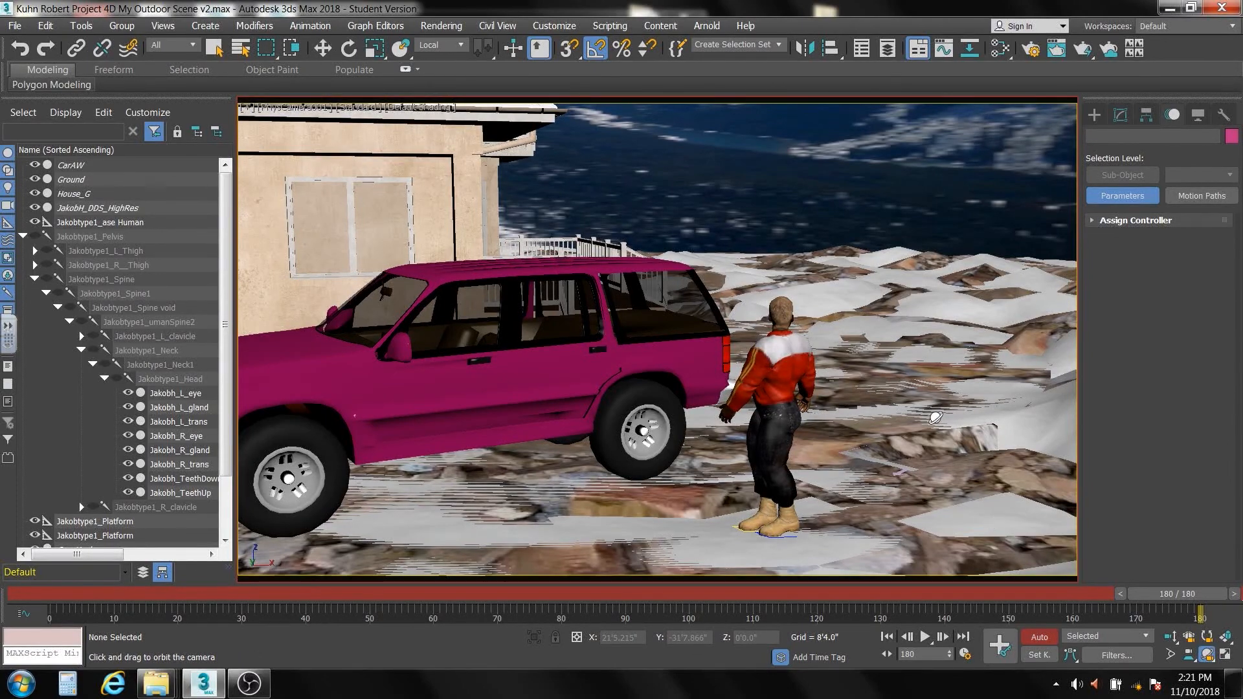
left_click_drag(935, 417, 771, 416)
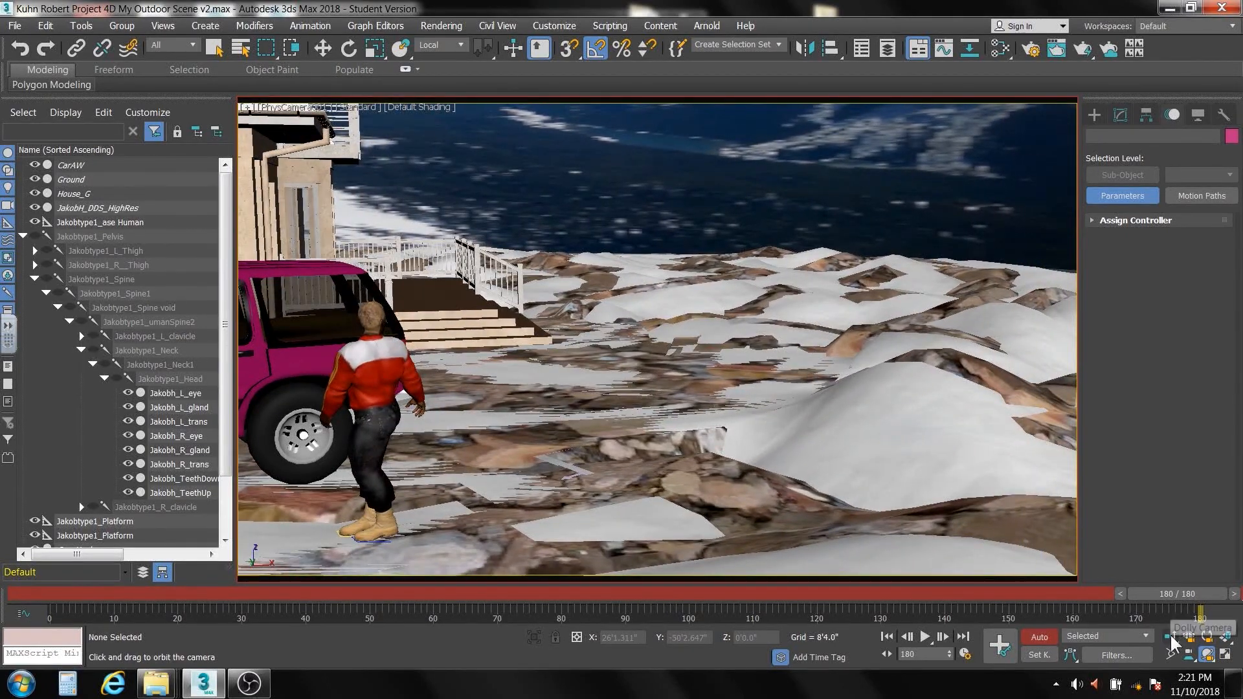
left_click_drag(643, 291, 642, 300)
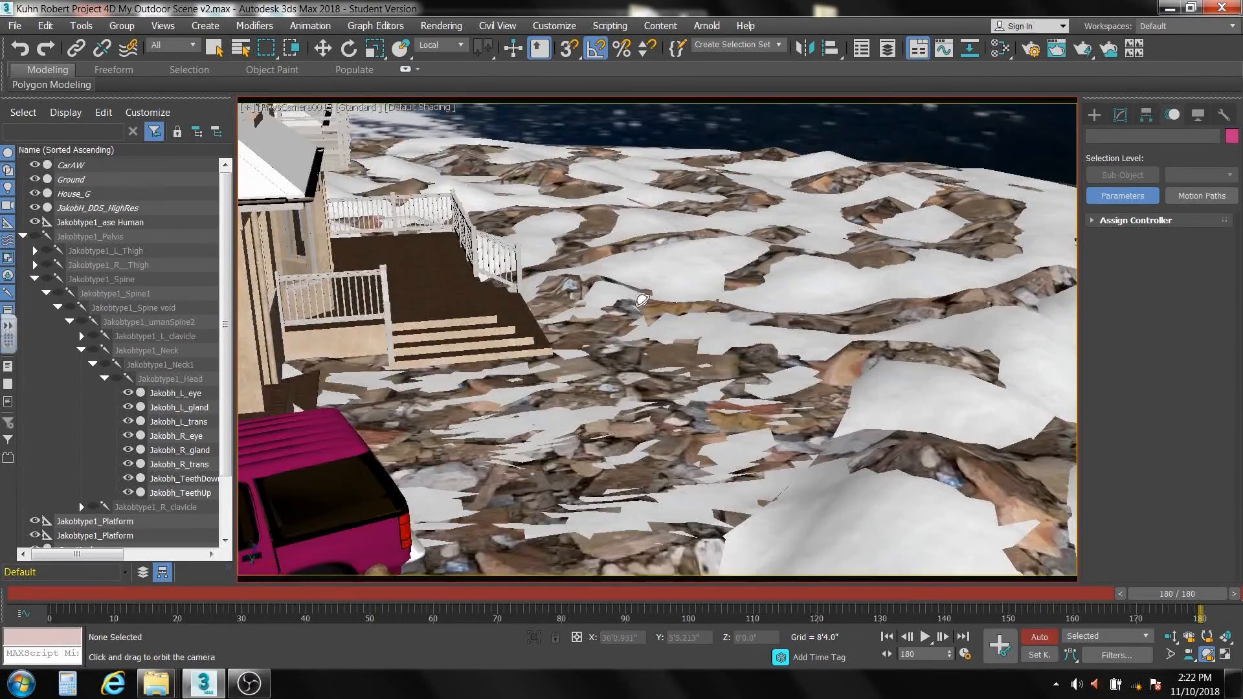
key("shift+z")
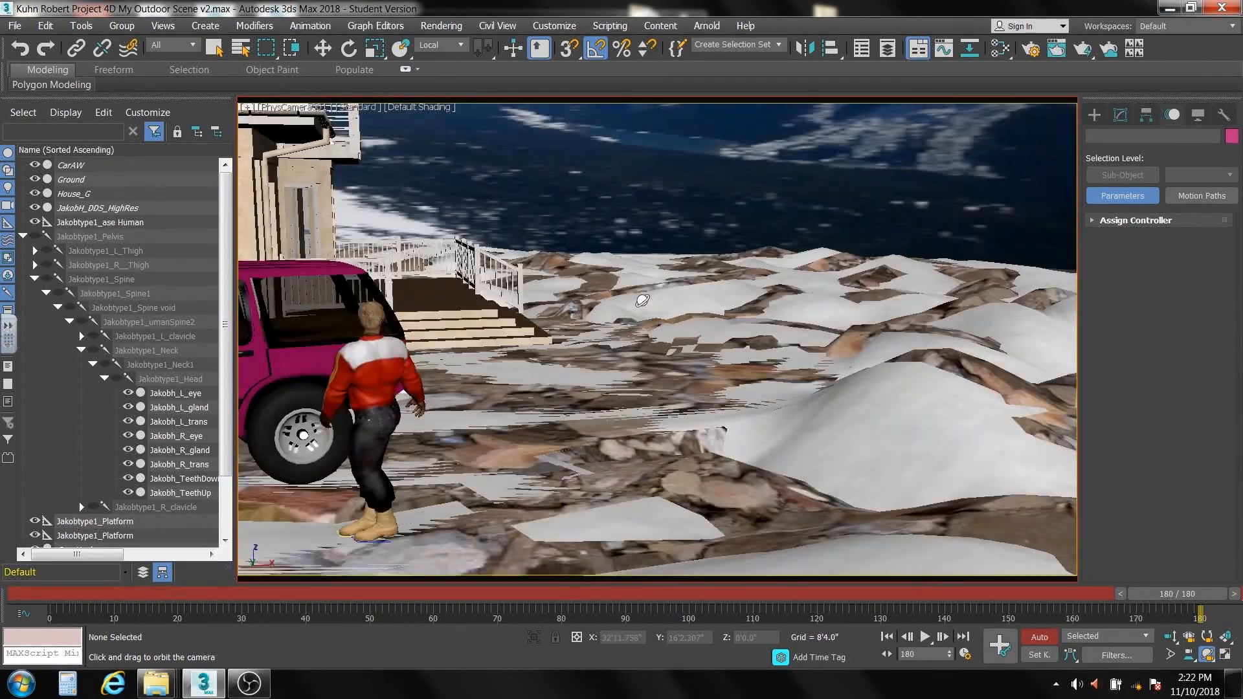
left_click(1170, 638)
left_click_drag(657, 343, 675, 411)
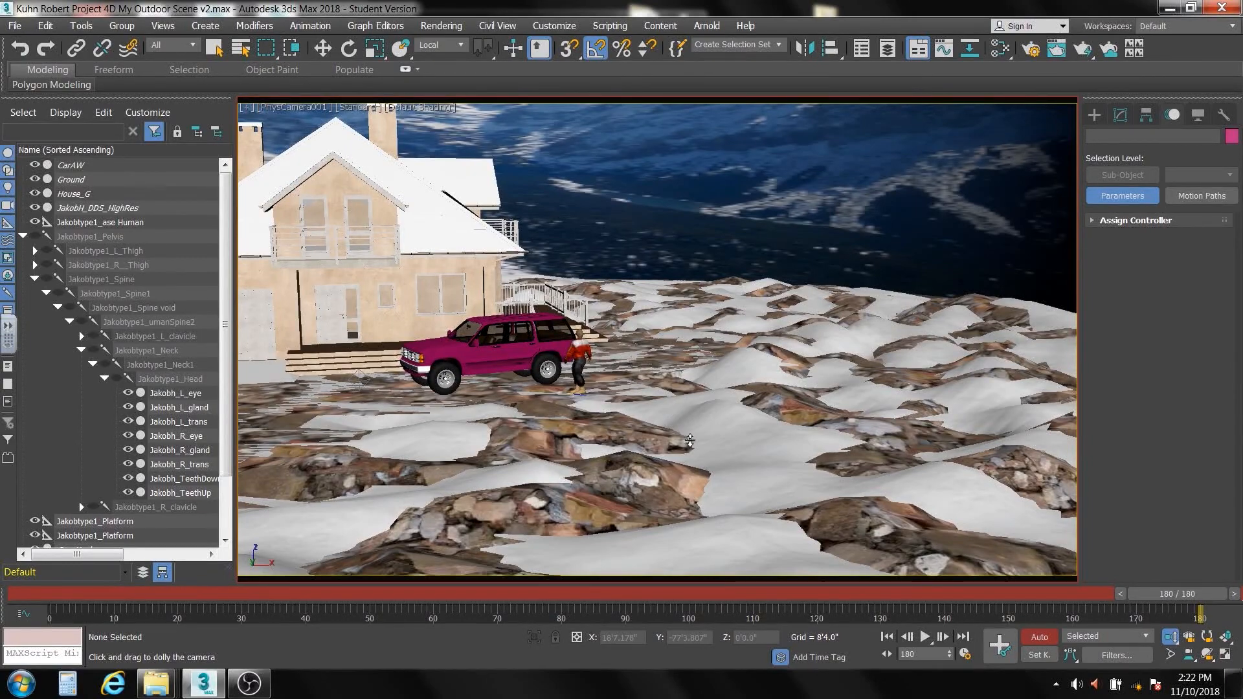
Dolly in and orbit up at frame 180 to frame house, SUV and mountains, then turn Auto Key off
left_click_drag(1180, 595, 1216, 623)
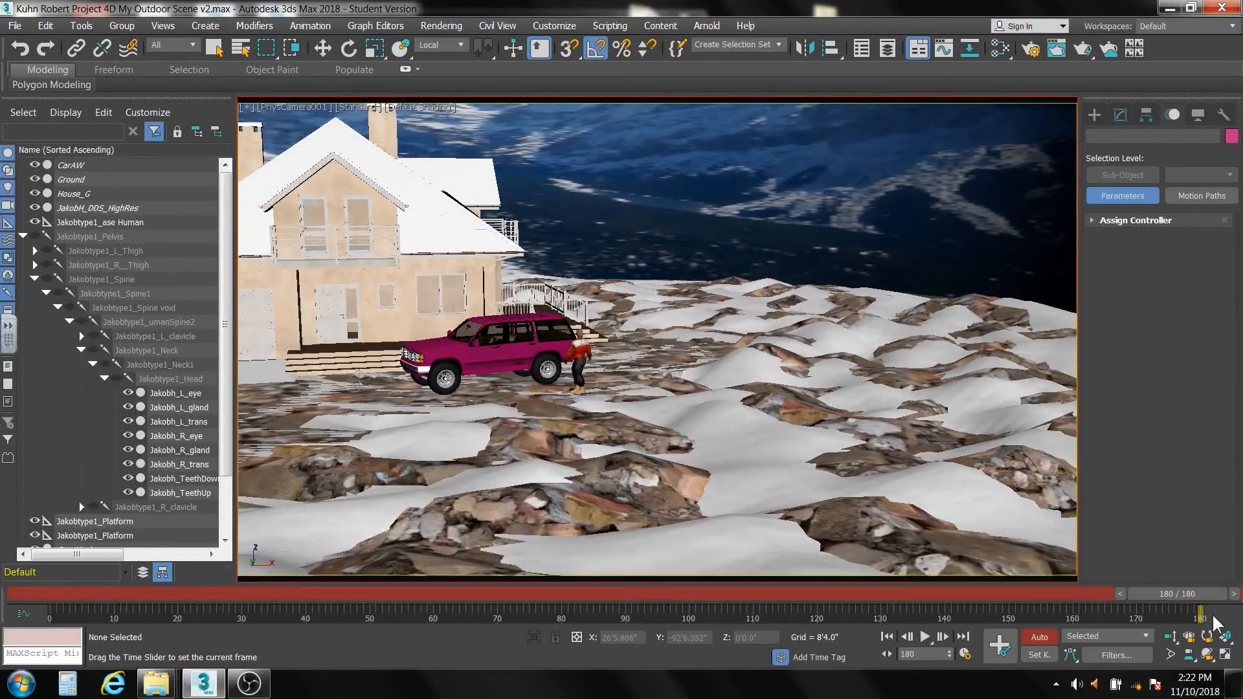
left_click(1170, 637)
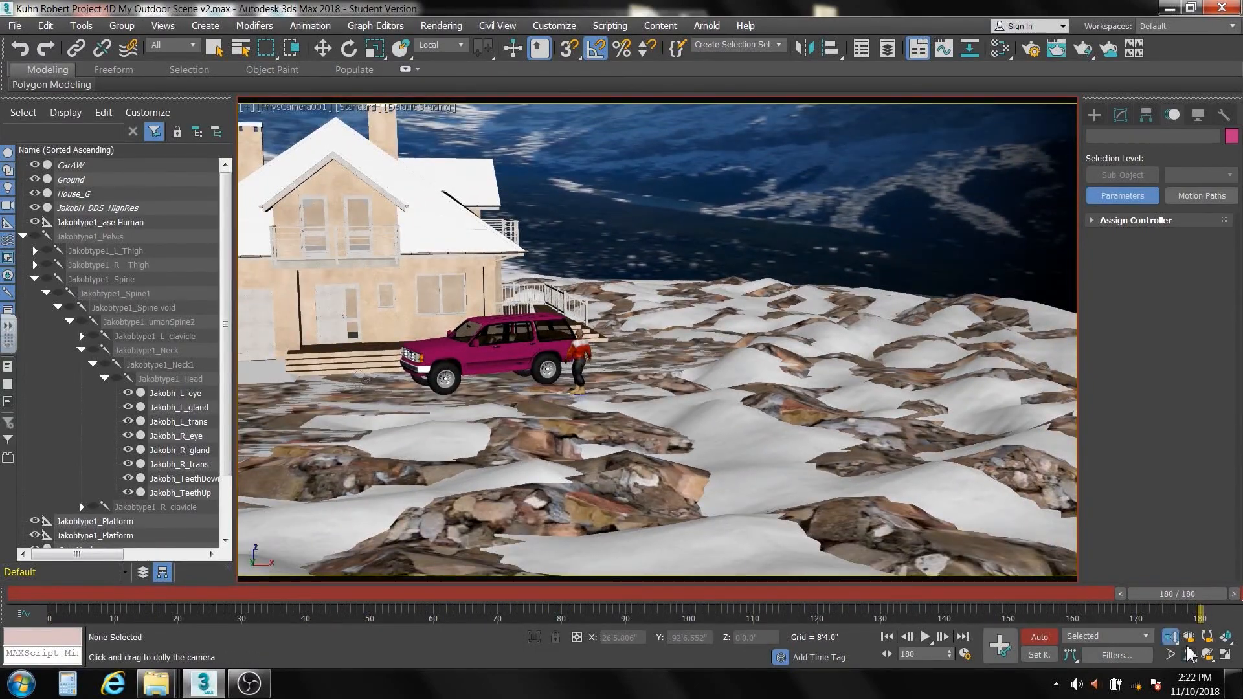
left_click_drag(599, 387, 598, 300)
left_click(1207, 655)
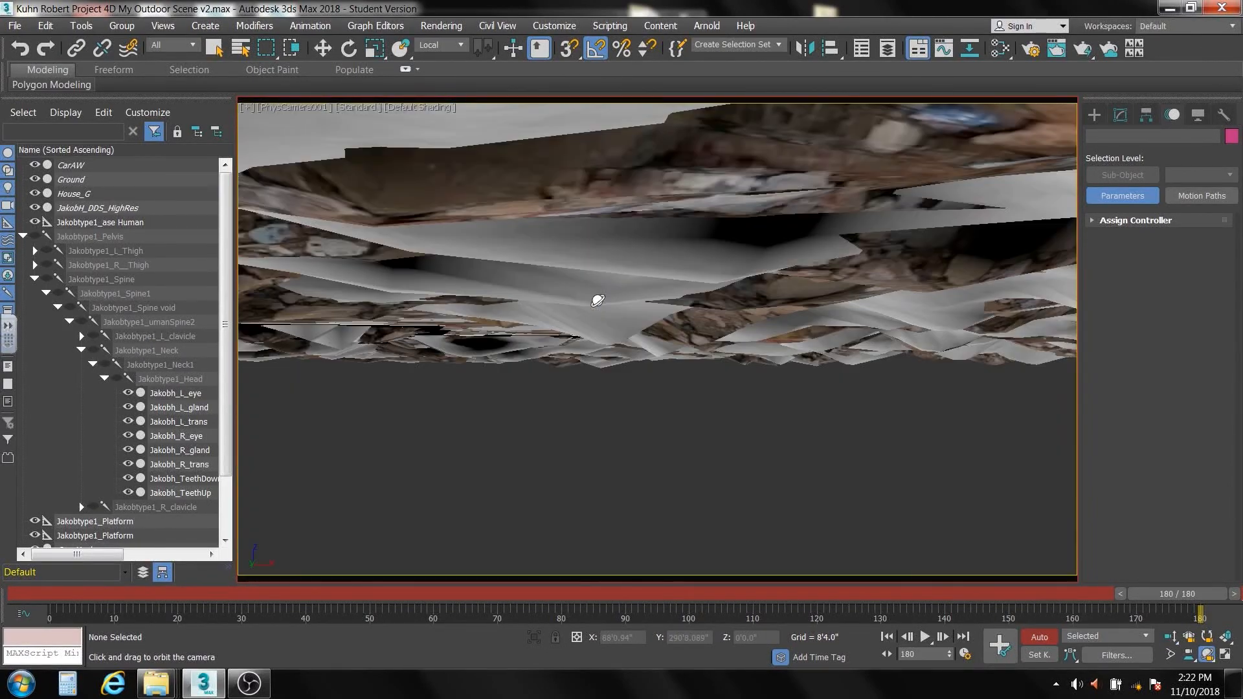
middle_click_drag(599, 273, 595, 363)
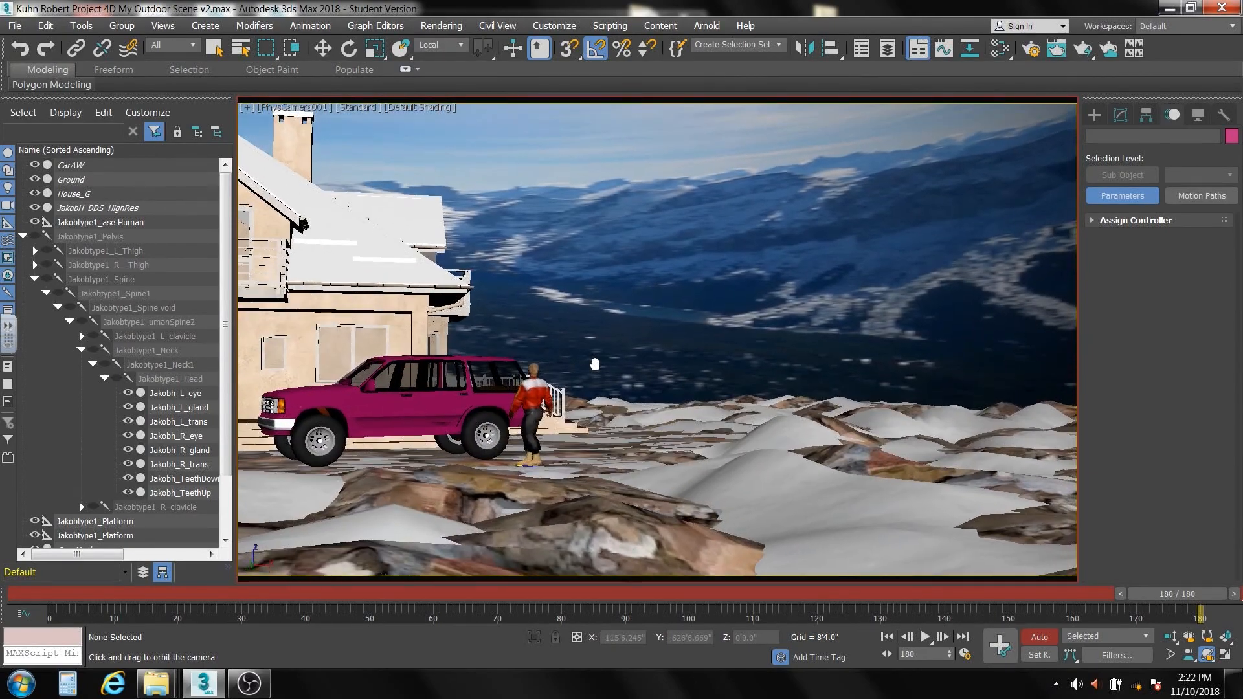
left_click_drag(1159, 595, 1198, 596)
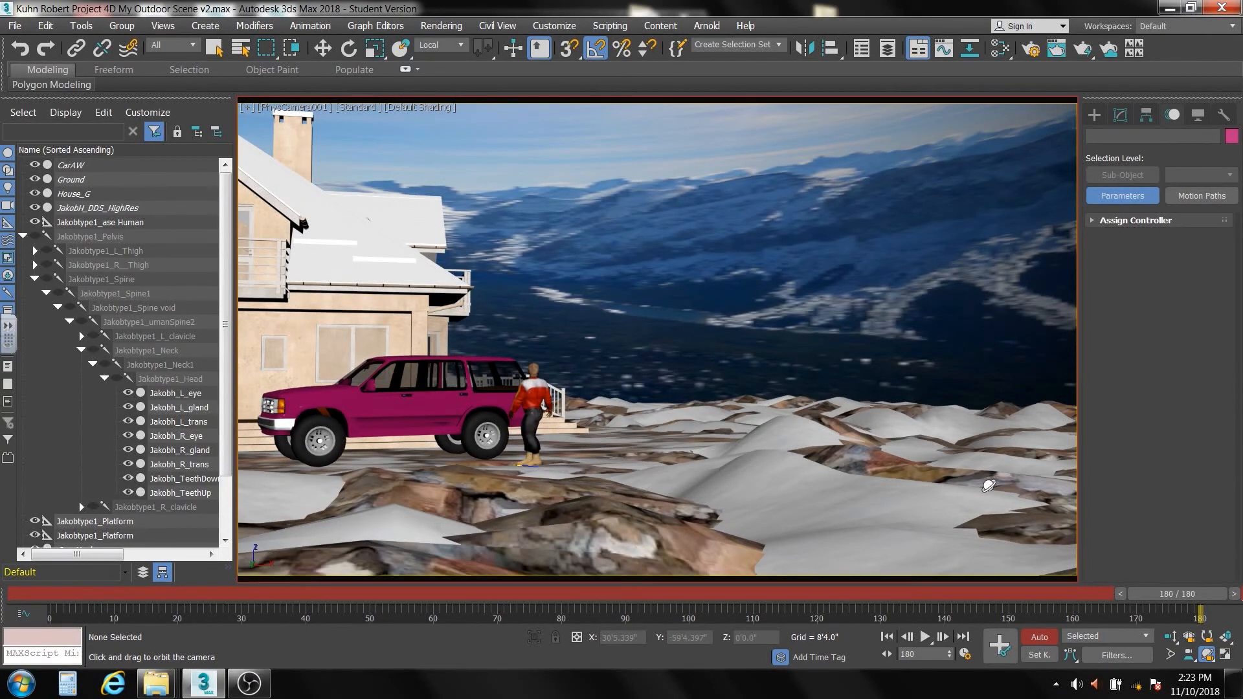
left_click(1036, 640)
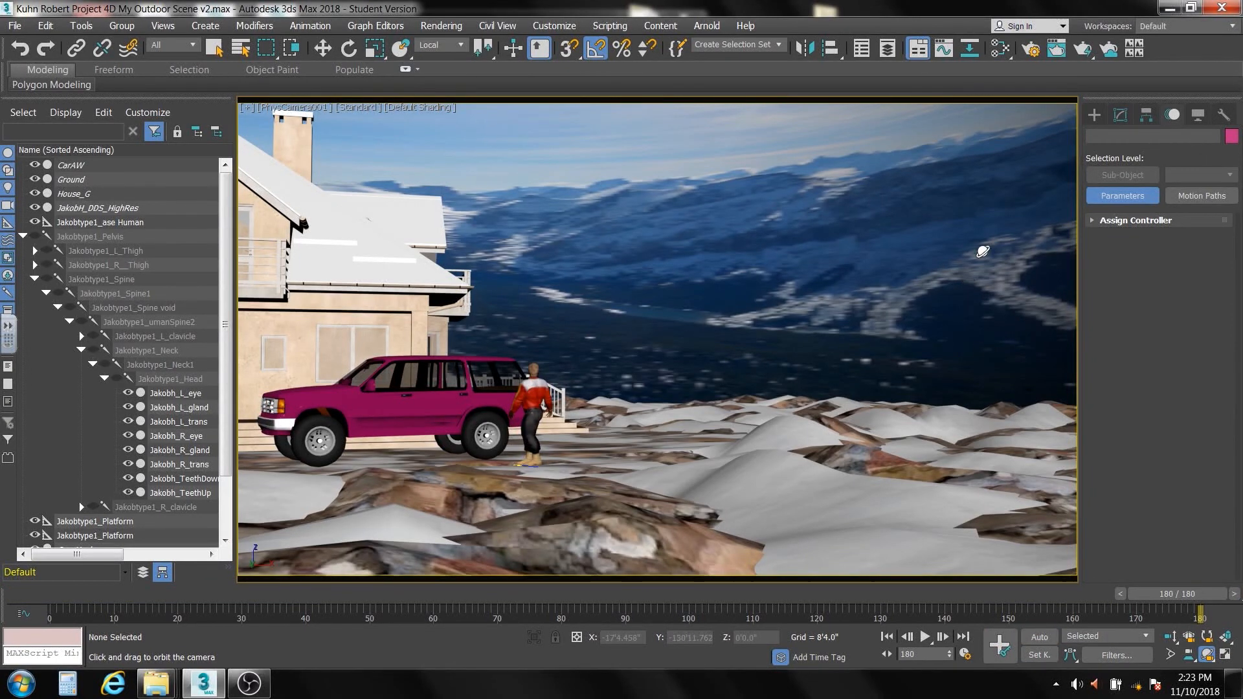
In Render Setup, set Time Output to Active Time Segment (frames 0 to 180)
left_click(1031, 49)
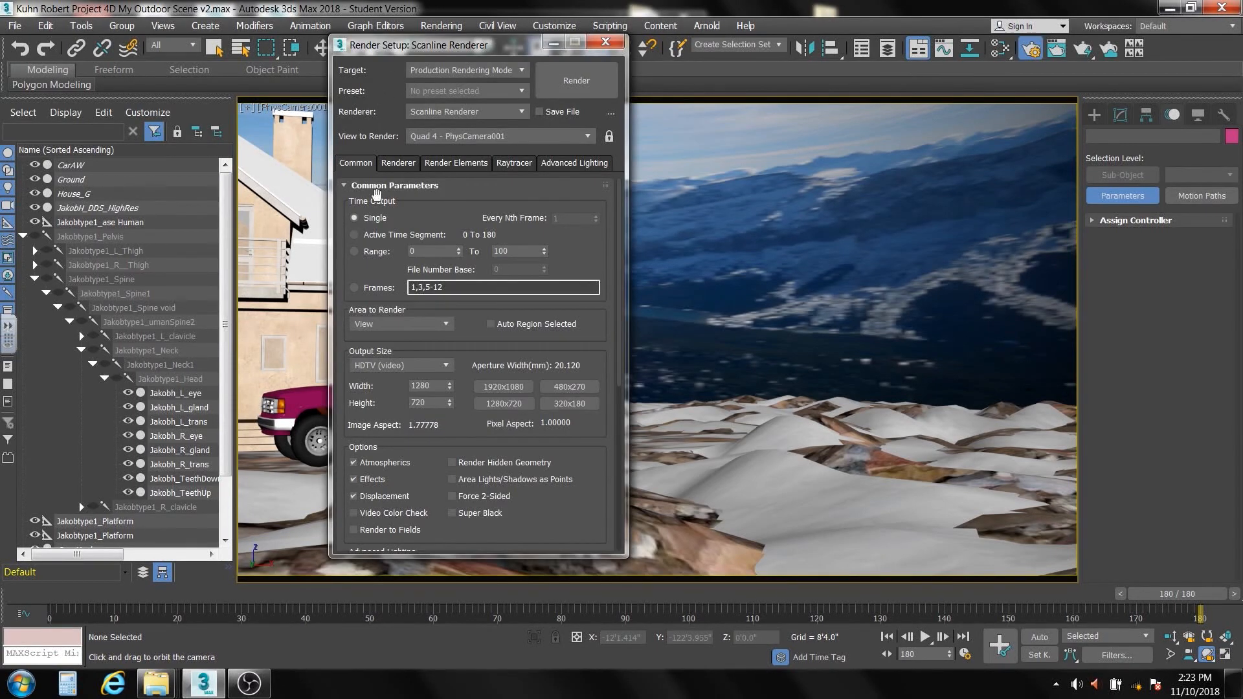
left_click(353, 235)
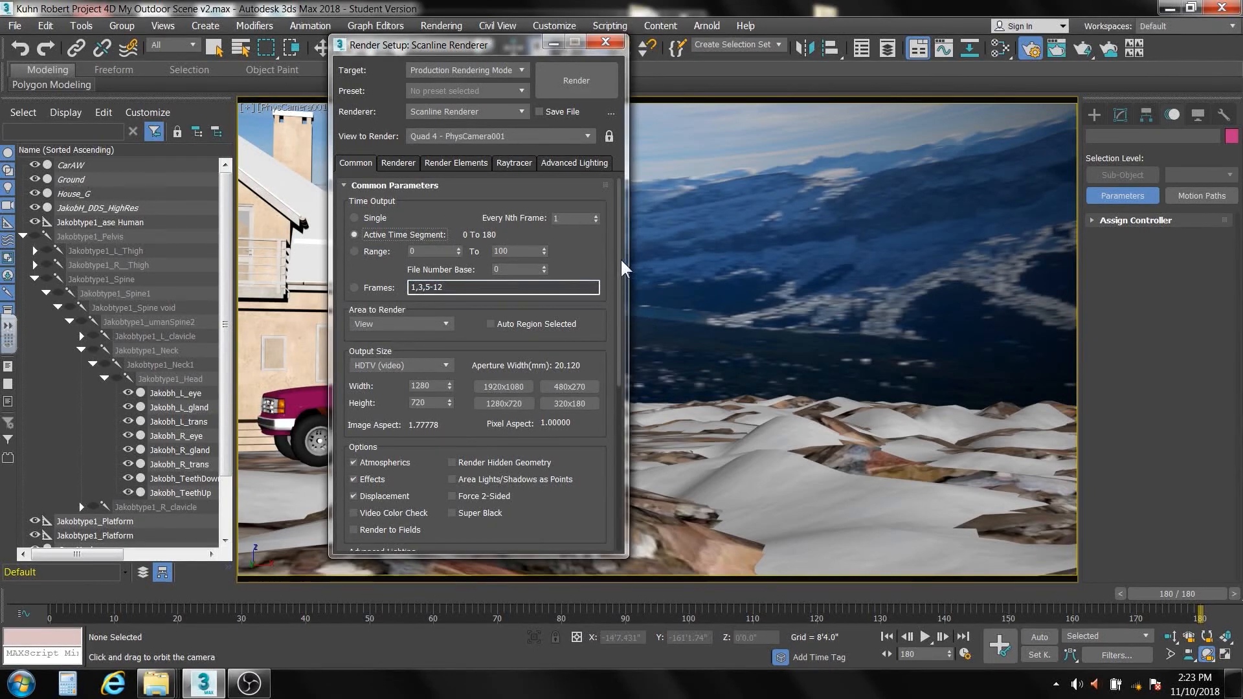
left_click_drag(619, 253, 612, 420)
left_click(565, 350)
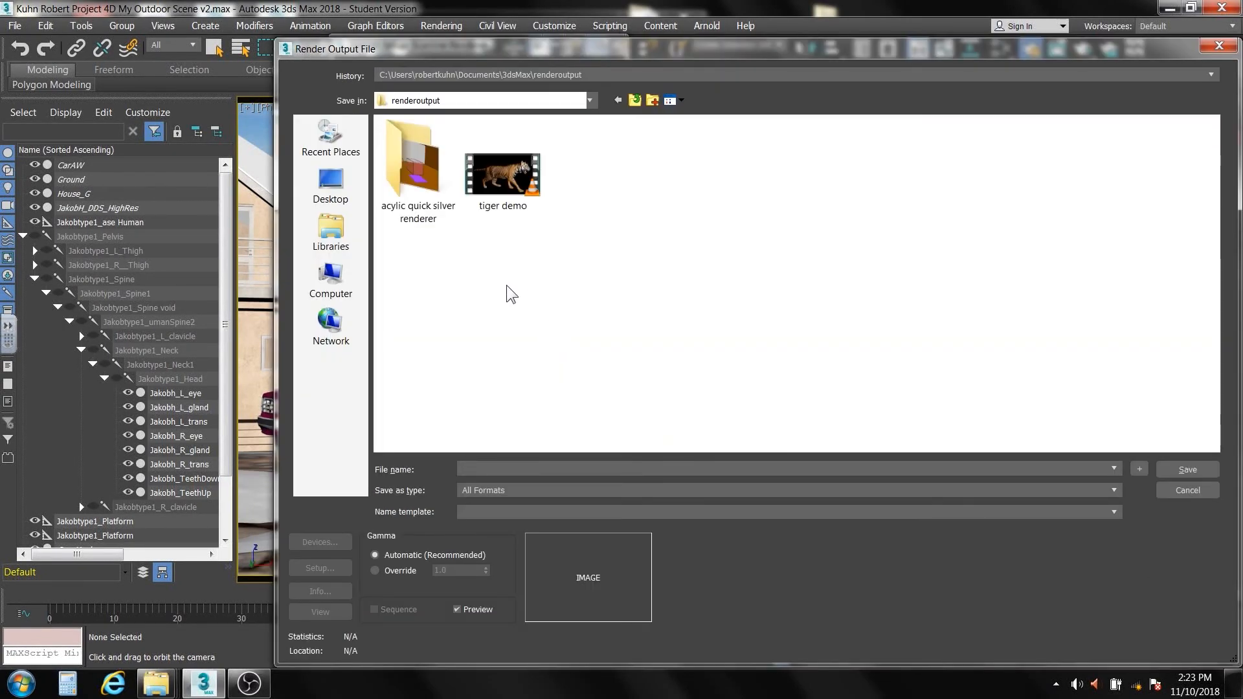
Browse to Libraries > T Teacher-Student > Art > Period 1 > Project 4 > Project 4D My Outdoor Scene
left_click(332, 231)
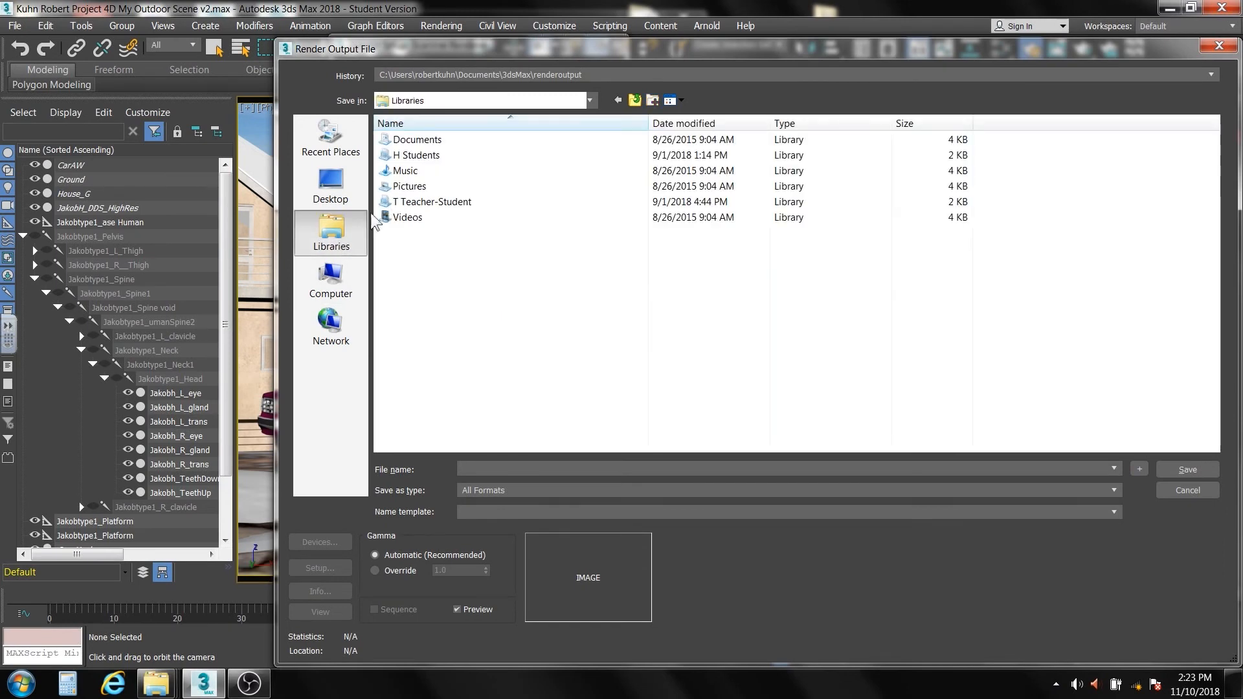
double_click(414, 201)
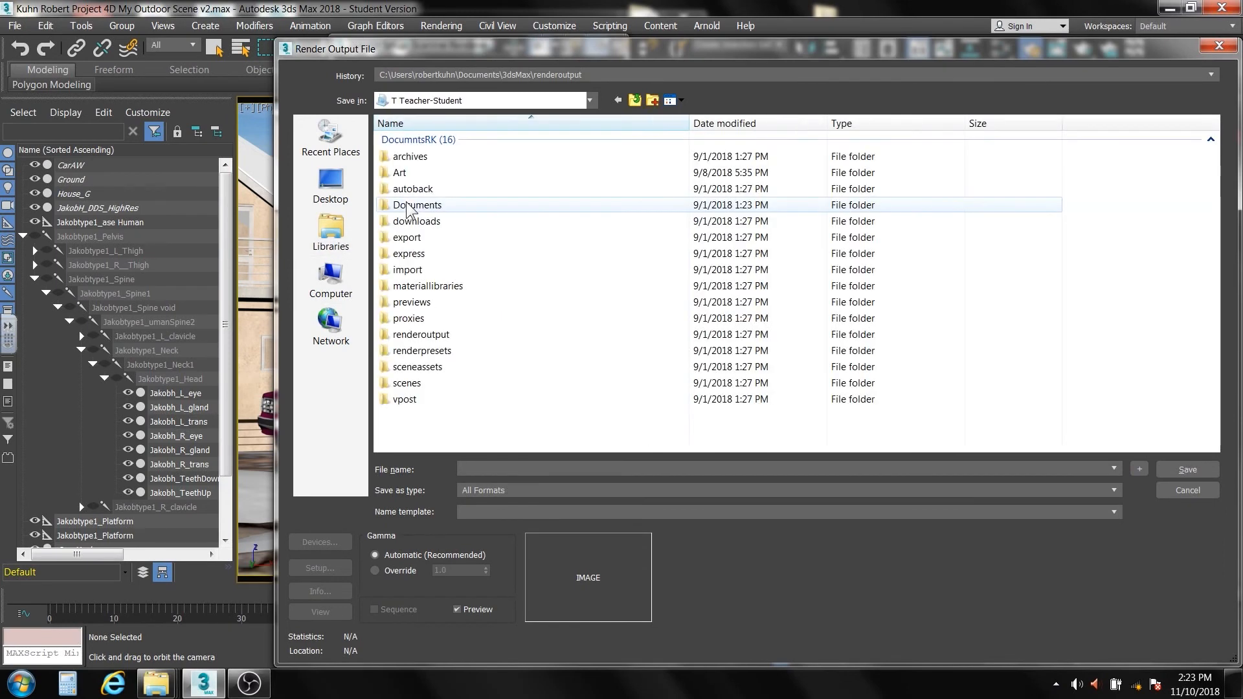
double_click(410, 174)
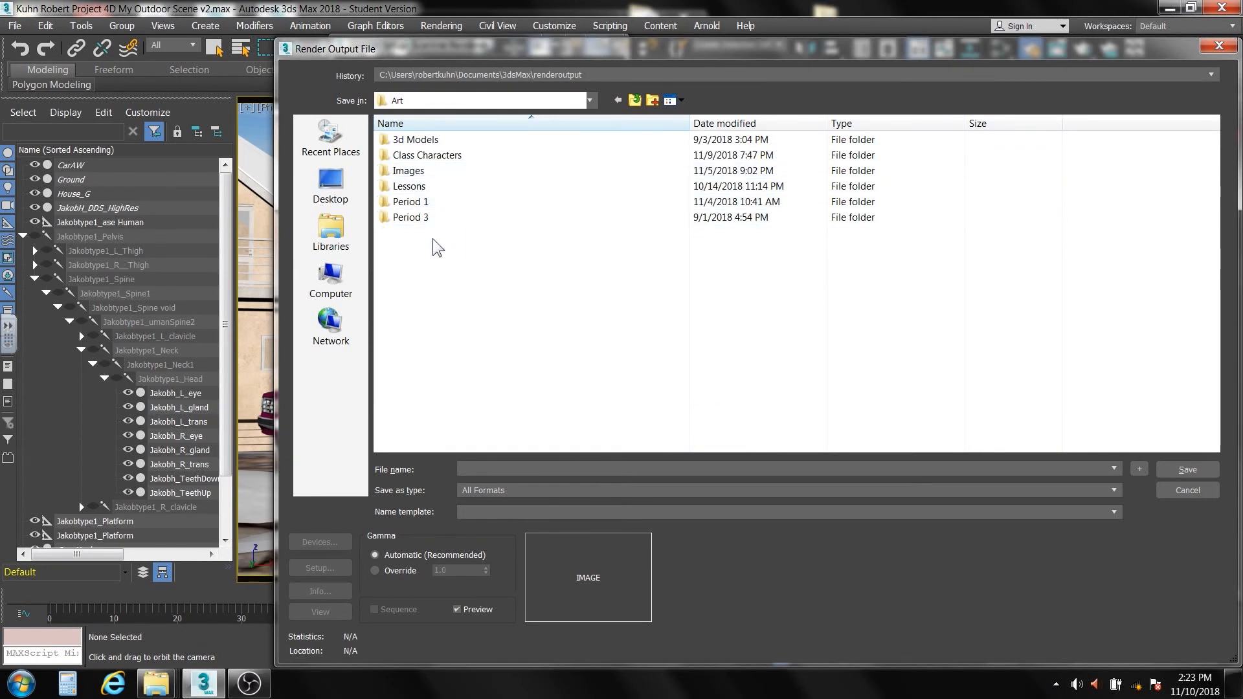
double_click(419, 200)
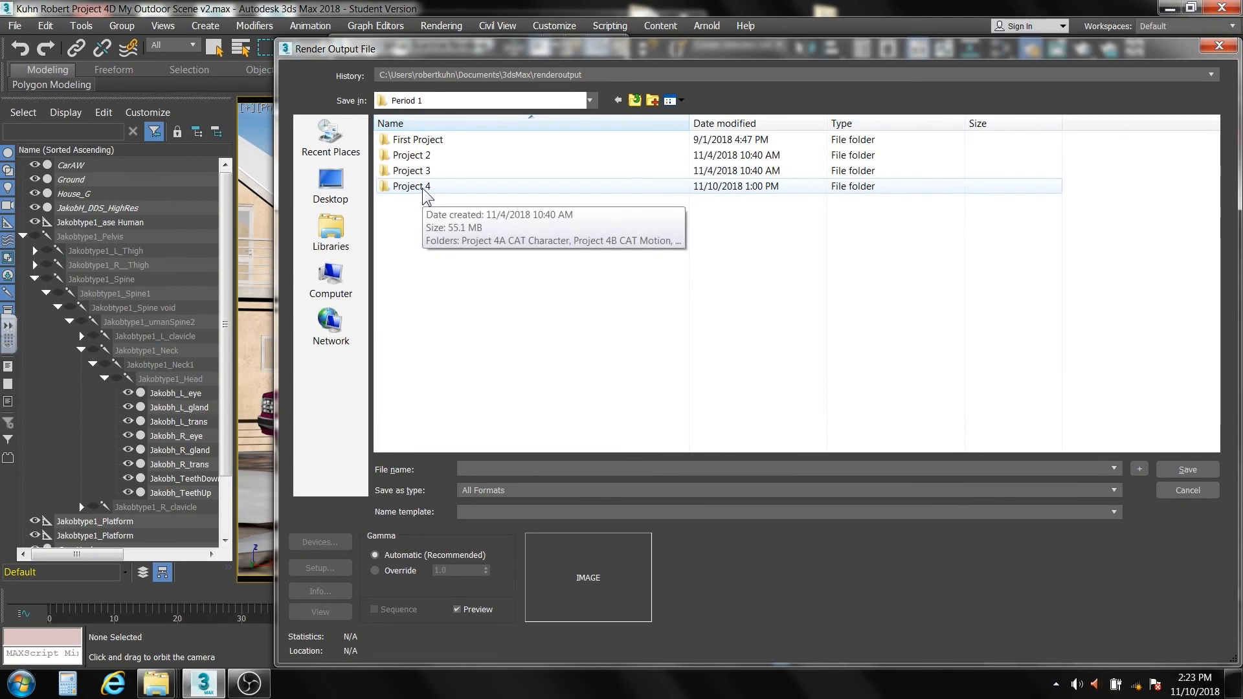
double_click(422, 188)
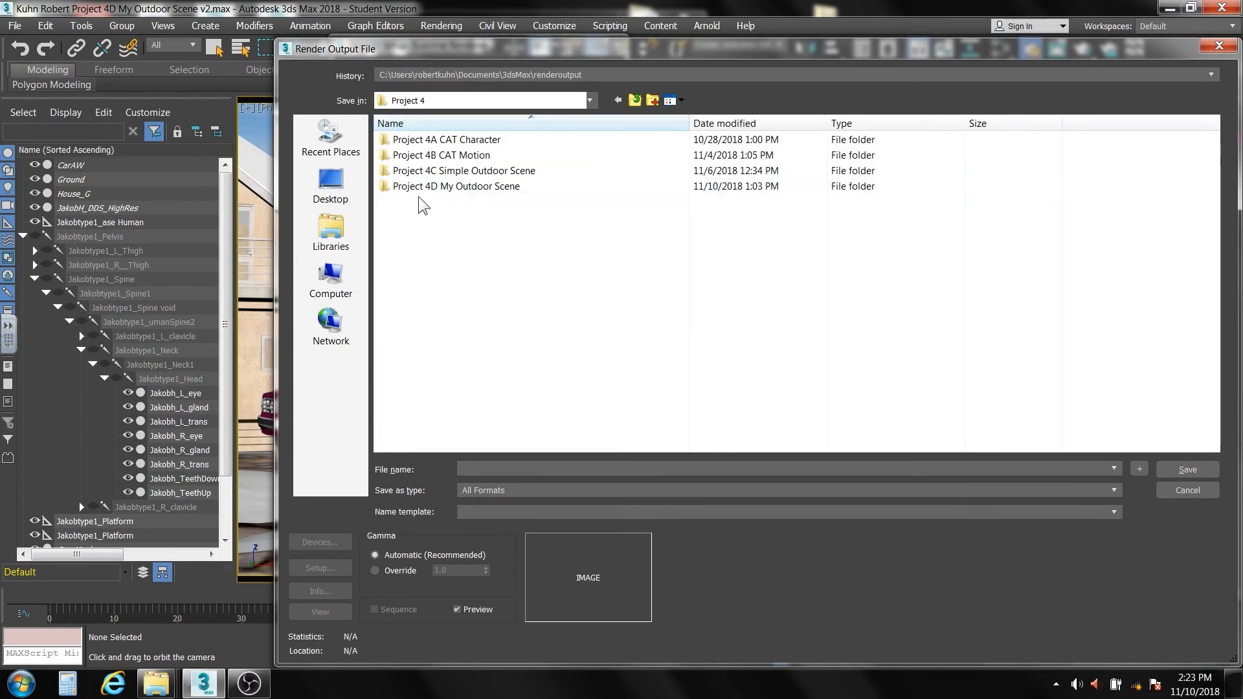
left_click(453, 187)
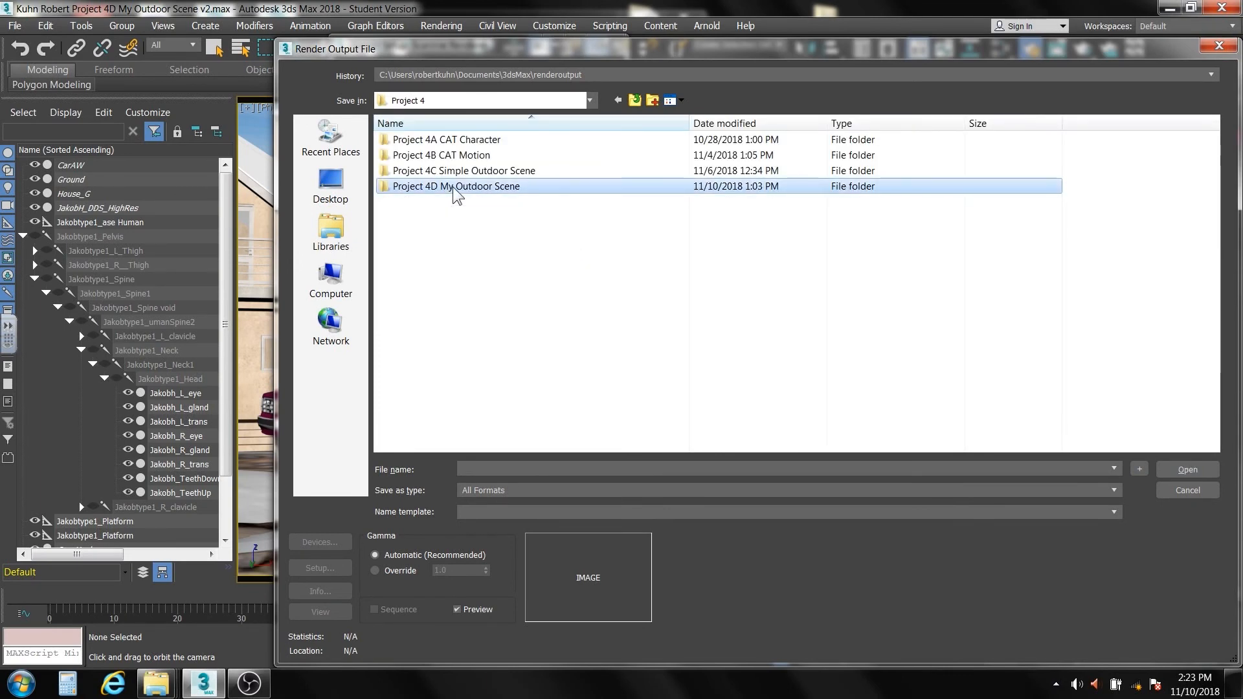
double_click(453, 187)
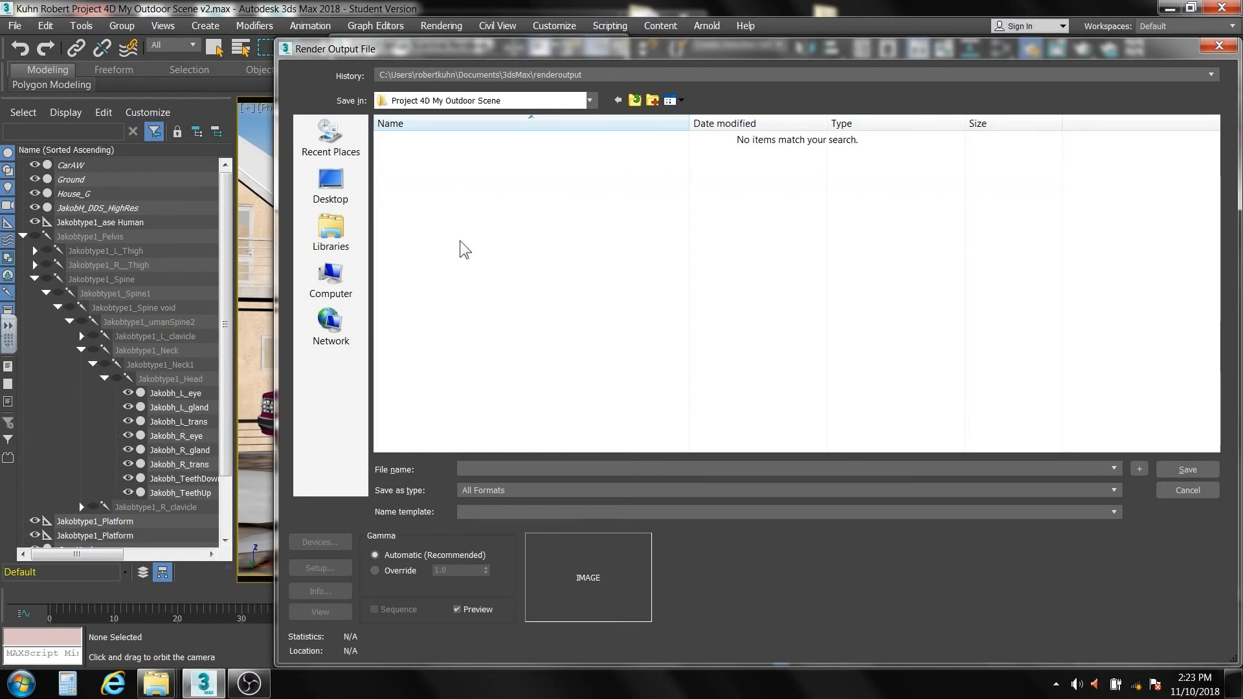
Name the output file 'Project 4D My Outdoor Scene' prefixed with the author's name
right_click(489, 466)
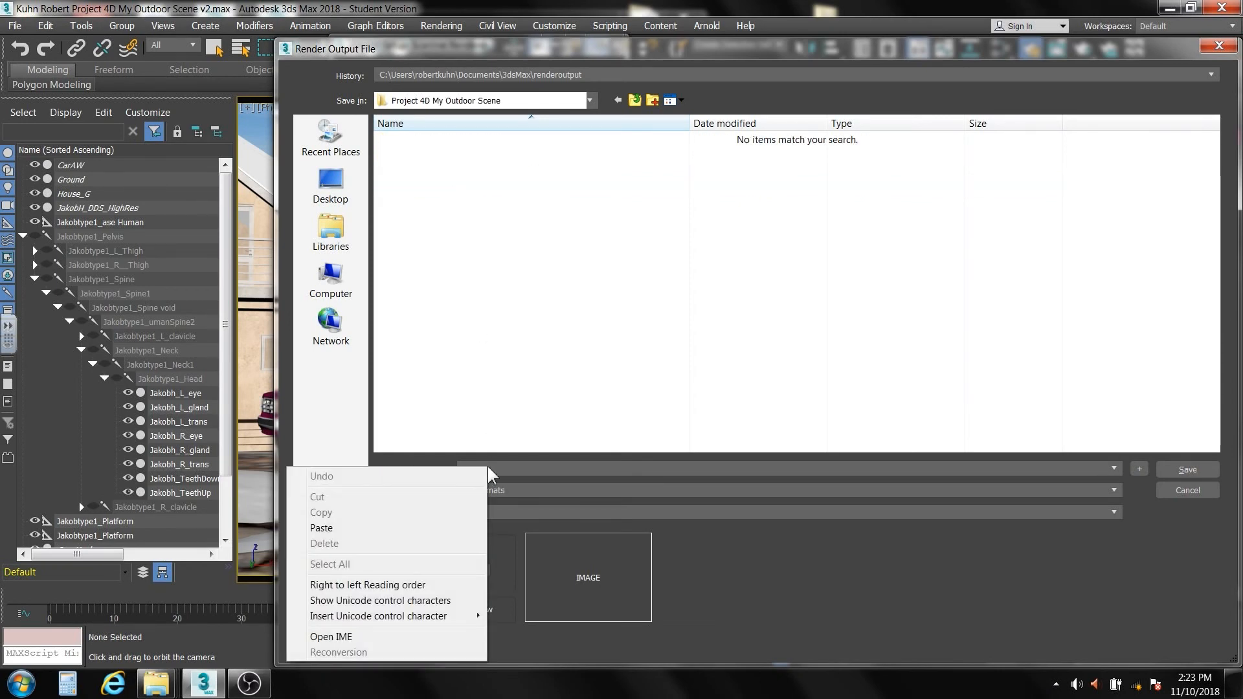
left_click(432, 527)
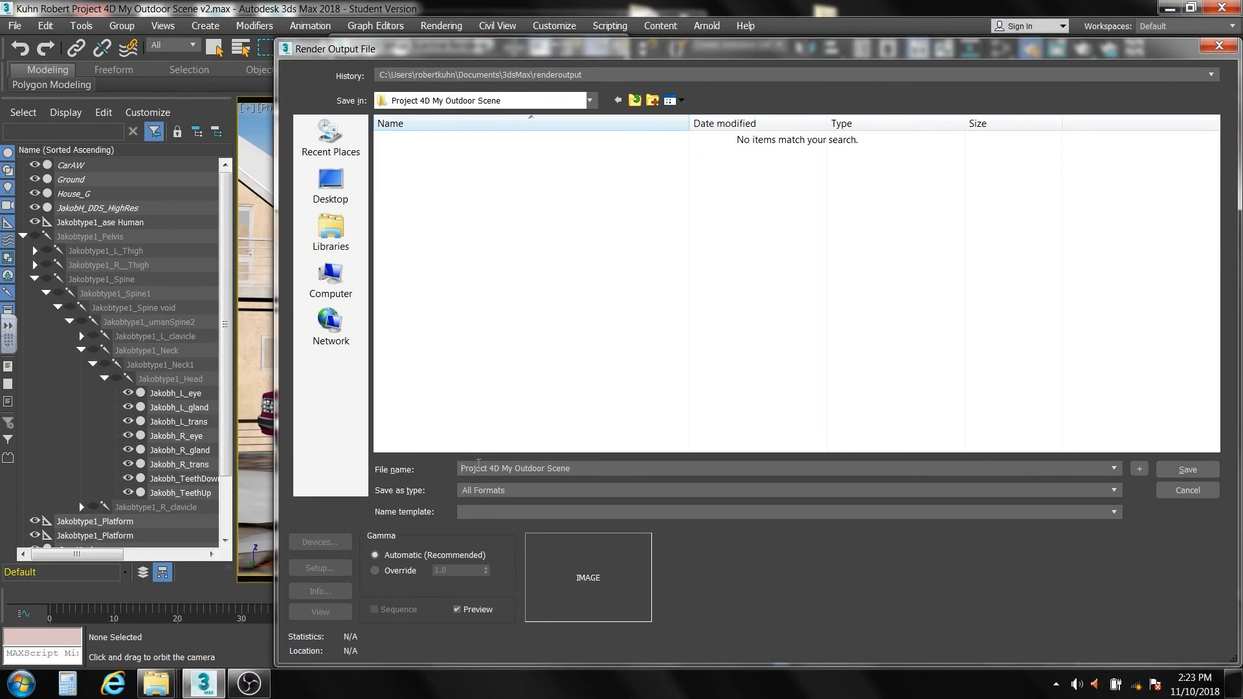
type("Kuhn Robert")
Save the output as an AVI file using MJPEG compression at quality 75
left_click(1115, 490)
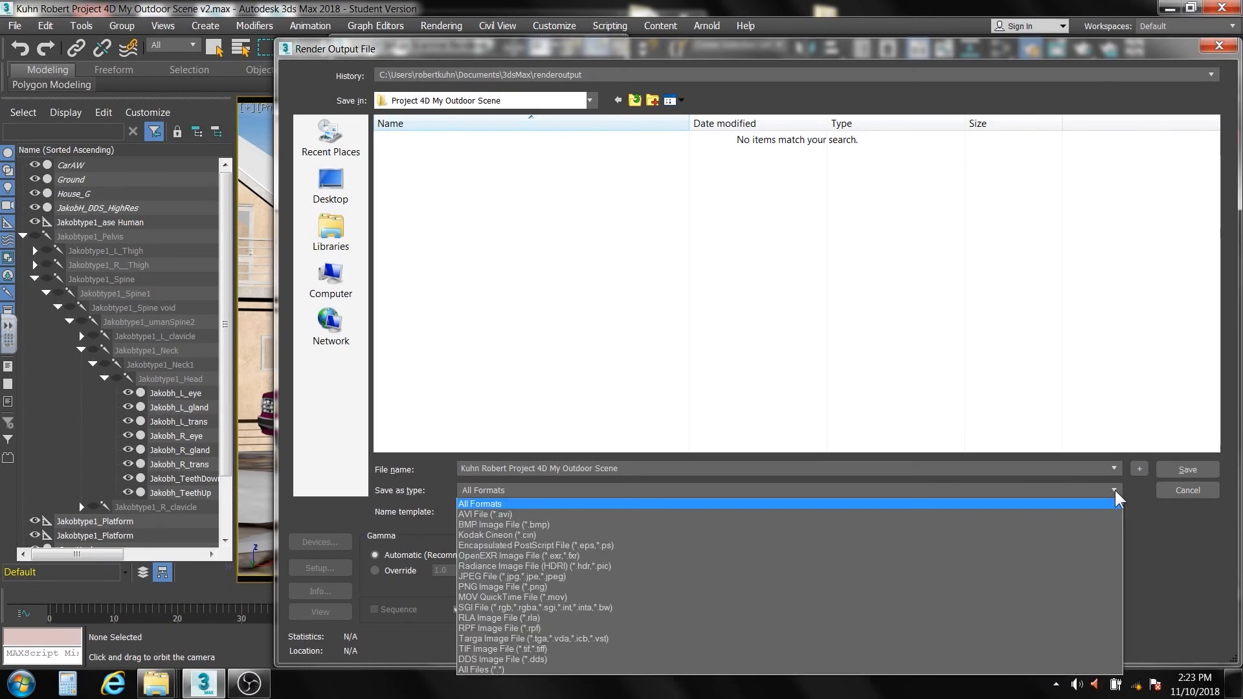
left_click(1086, 516)
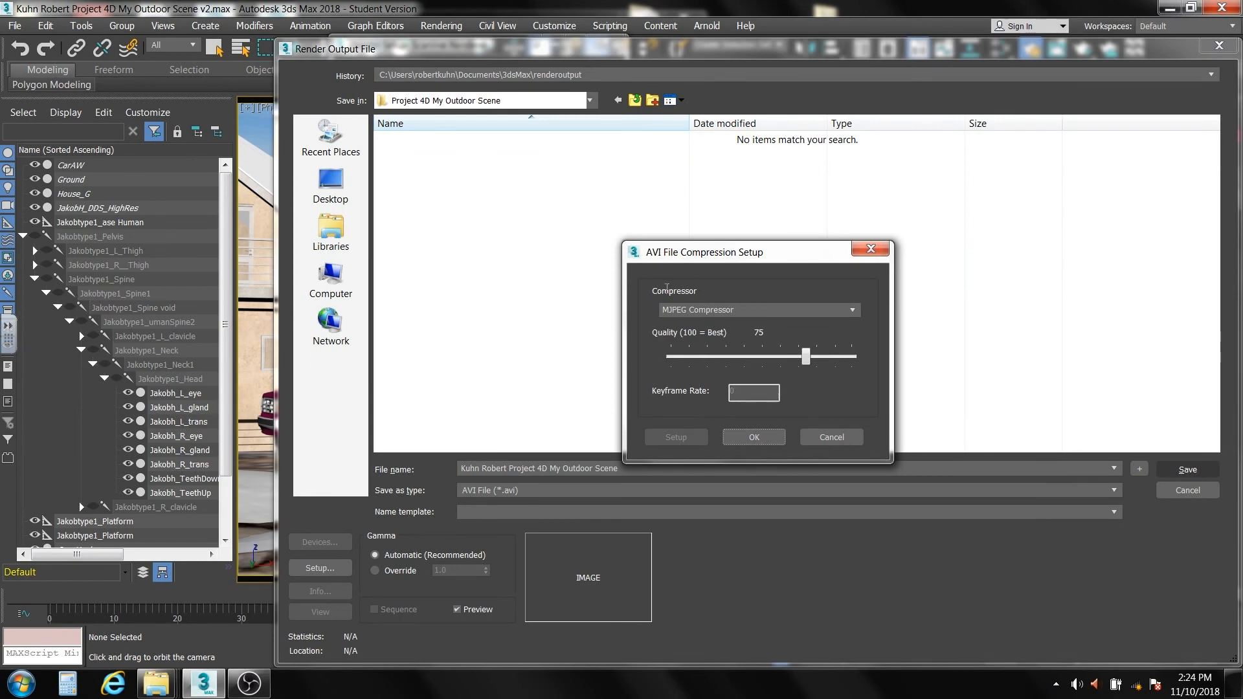
left_click(755, 438)
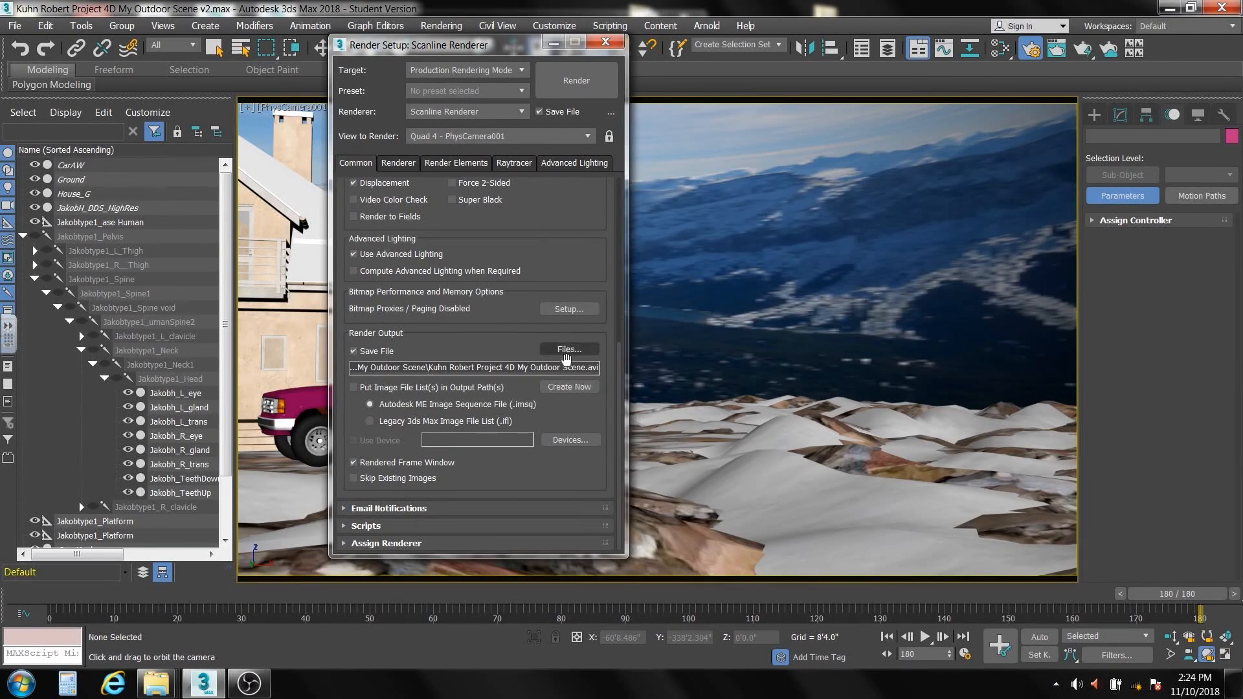
left_click_drag(618, 386, 628, 256)
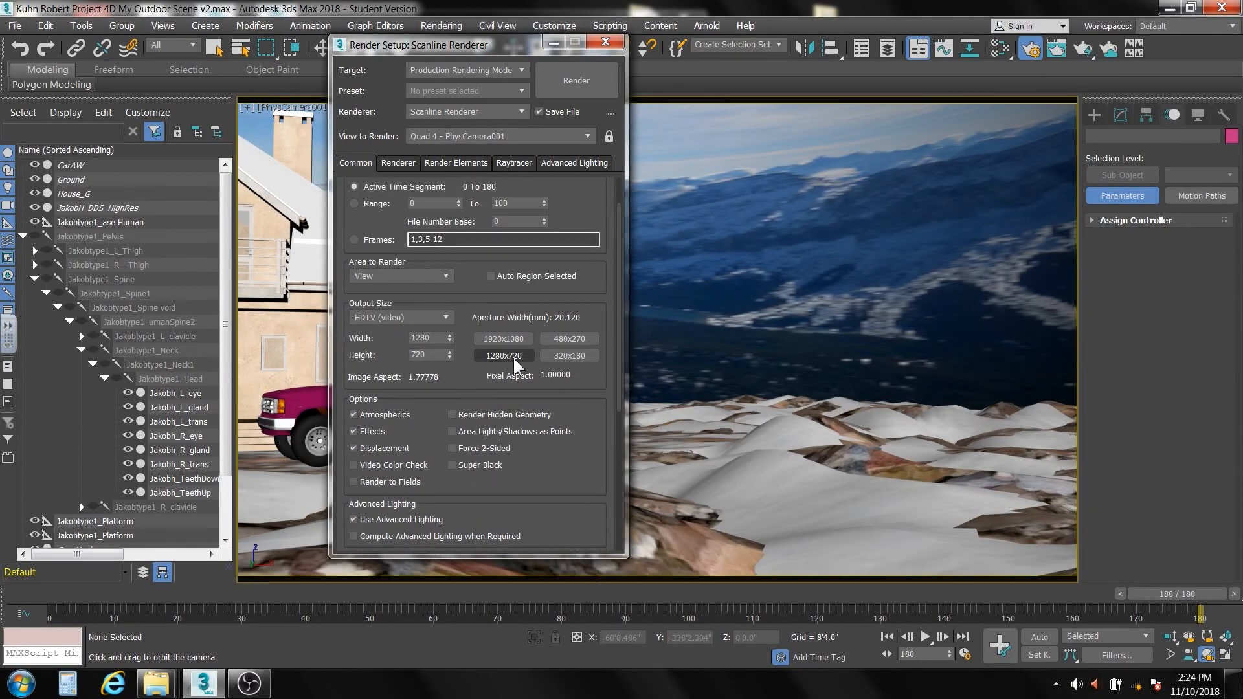
left_click_drag(619, 398, 620, 365)
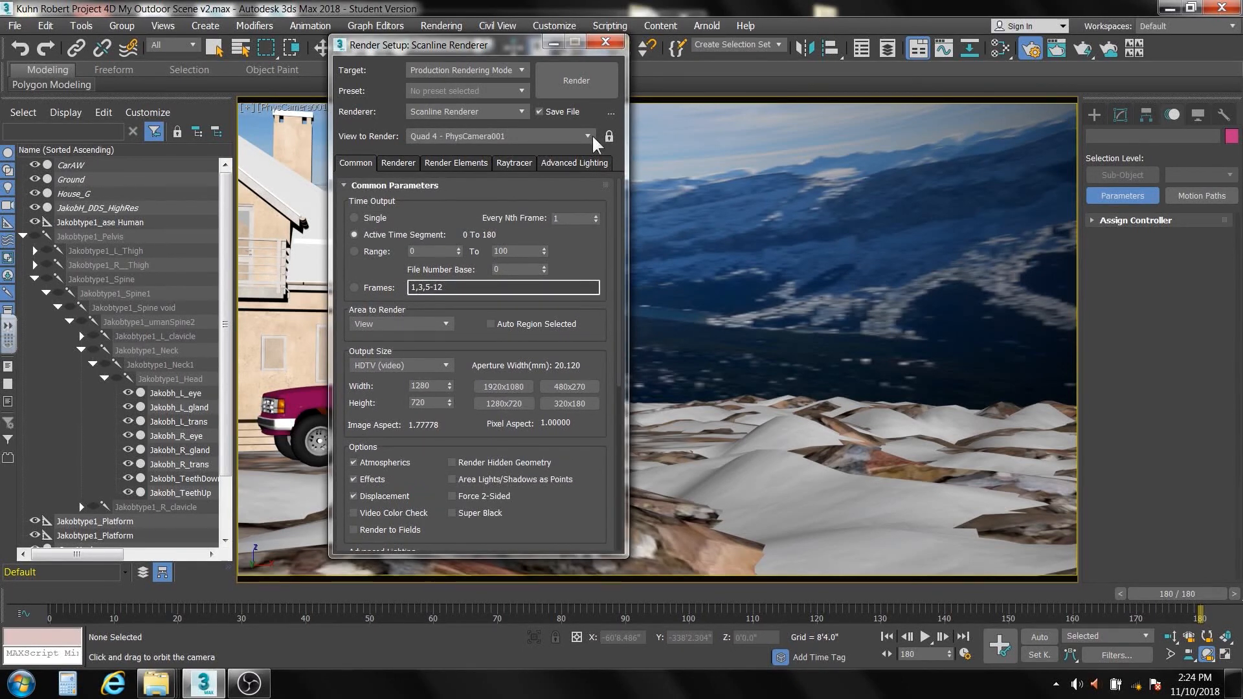
Render the PhysCamera001 fly-out animation at 1280x720 to the AVI file
left_click(584, 82)
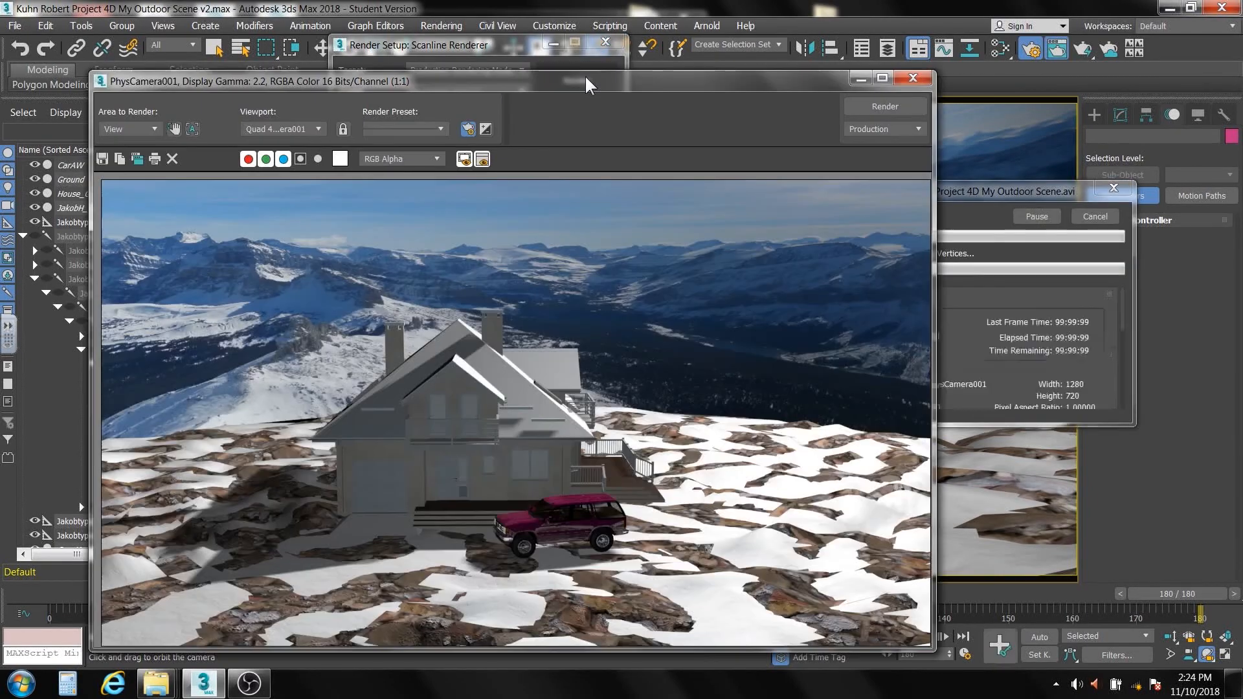